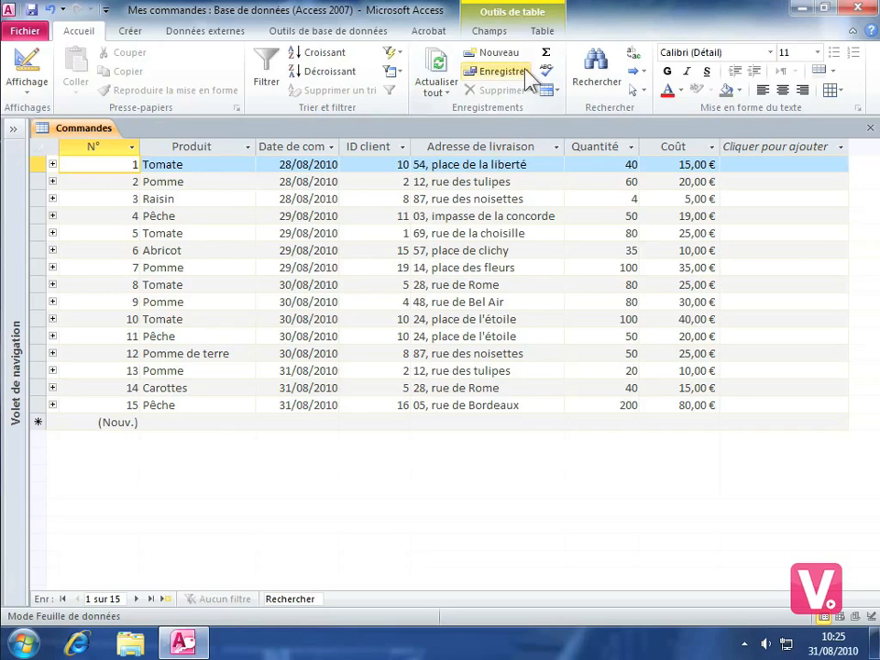
Make the Produit field of the Commandes table mandatory (Obligatoire).
{"action": "left_click", "coordinate": [490, 32]}
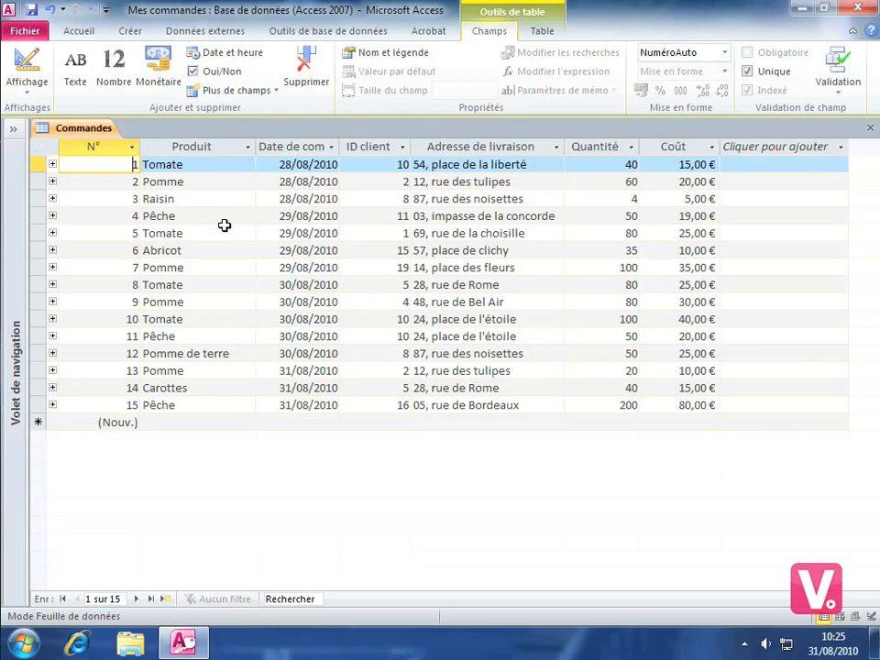
{"action": "left_click", "coordinate": [202, 168]}
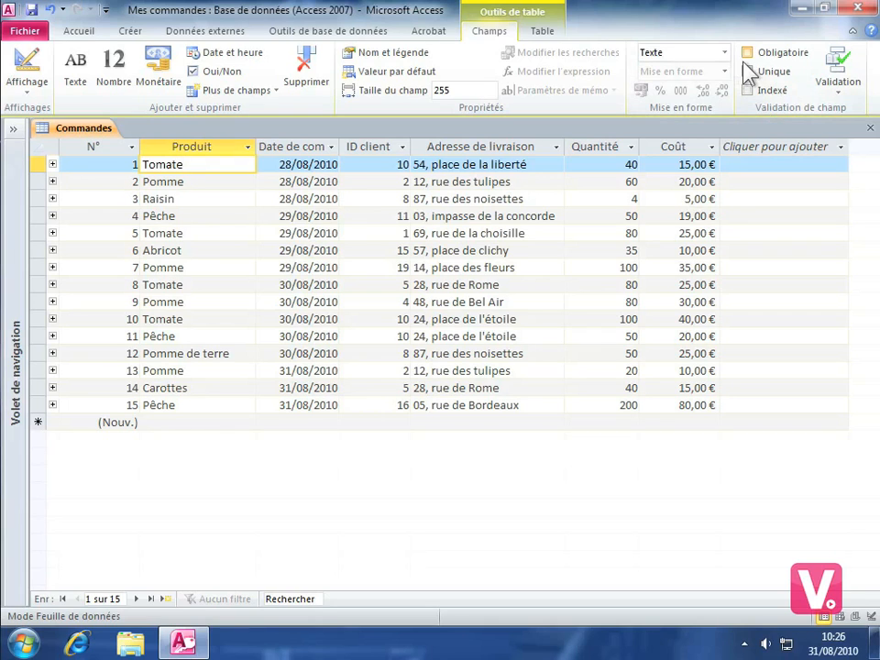
{"action": "left_click", "coordinate": [747, 52]}
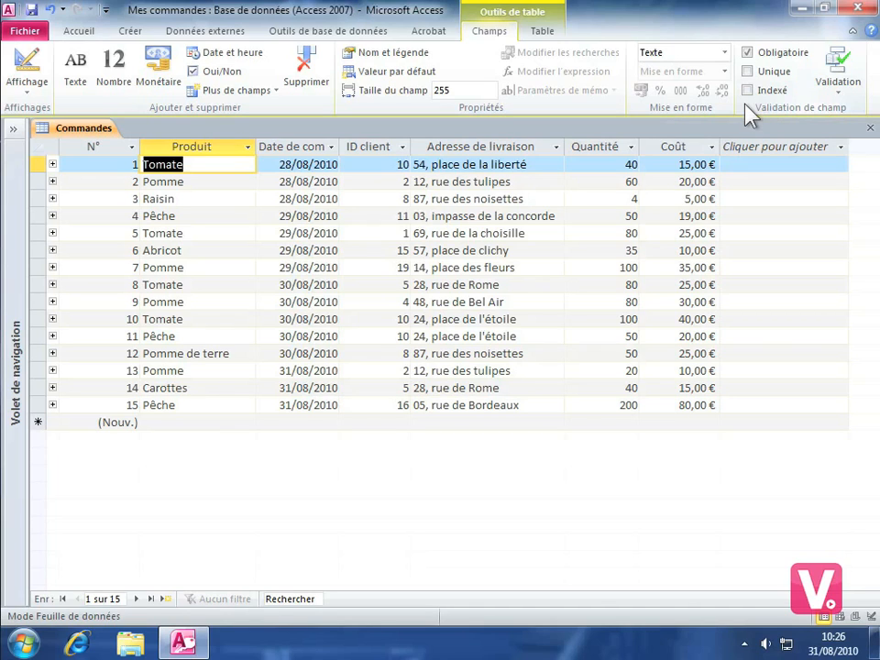
Begin a record validation rule in the expression builder with the Coût field followed by the comparison operator <.
{"action": "left_click", "coordinate": [838, 92]}
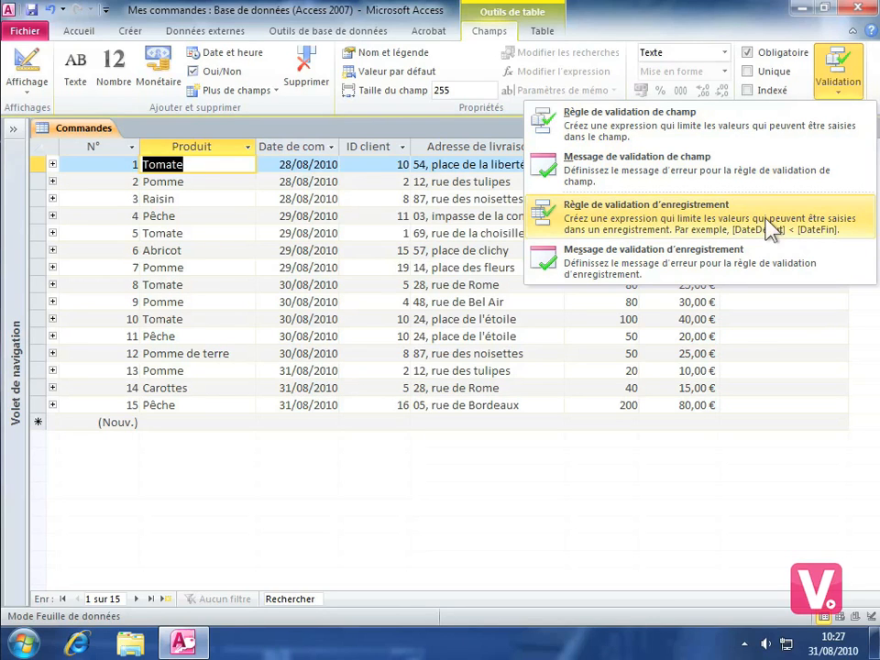
{"action": "left_click", "coordinate": [680, 230]}
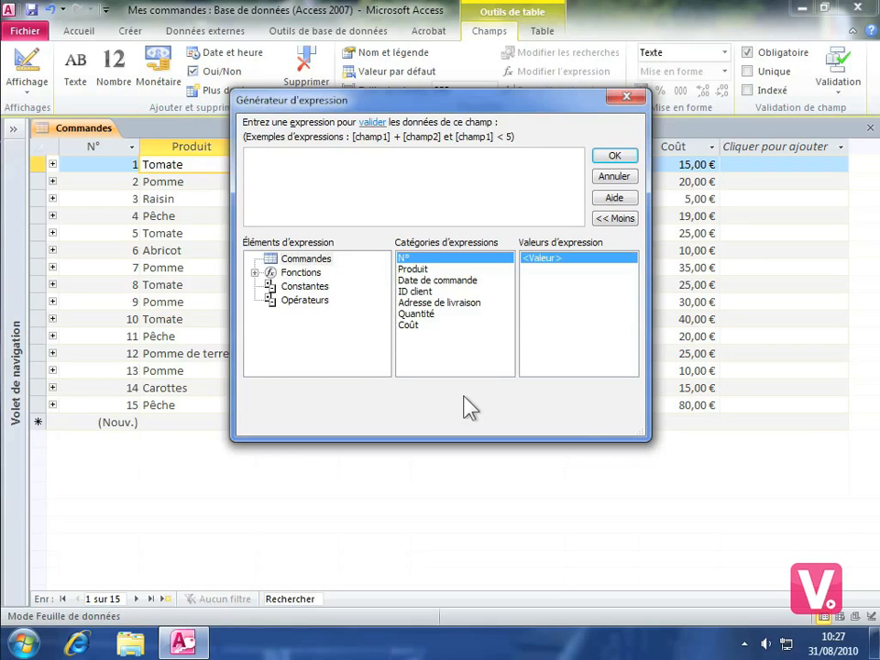
{"action": "left_click", "coordinate": [305, 261]}
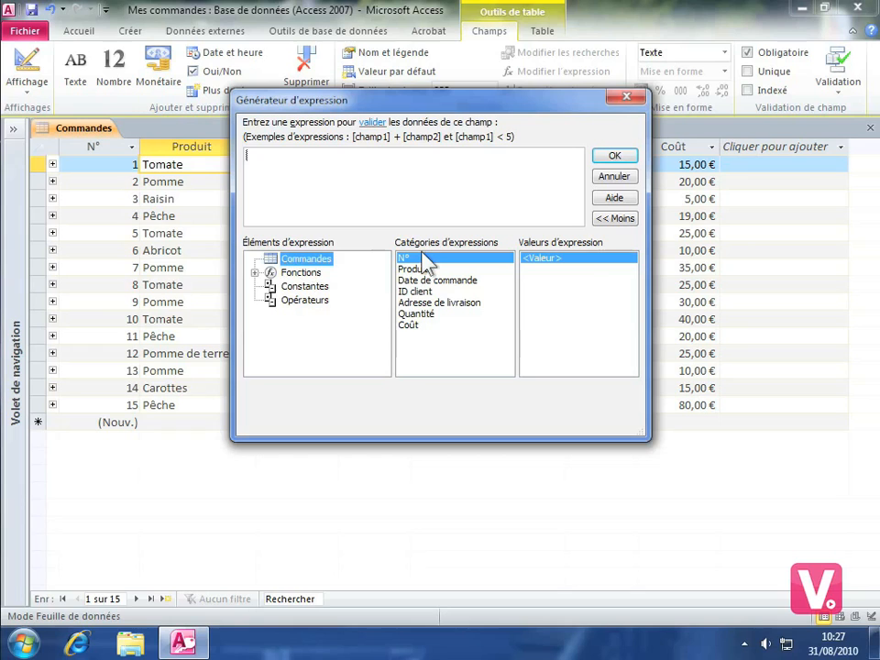
{"action": "double_click", "coordinate": [409, 326]}
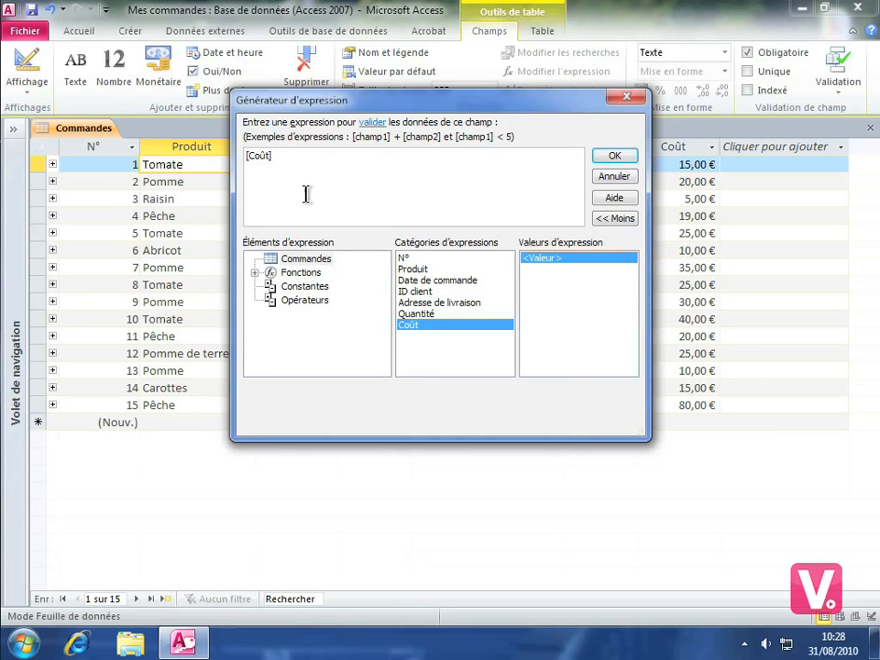
{"action": "left_click", "coordinate": [309, 301]}
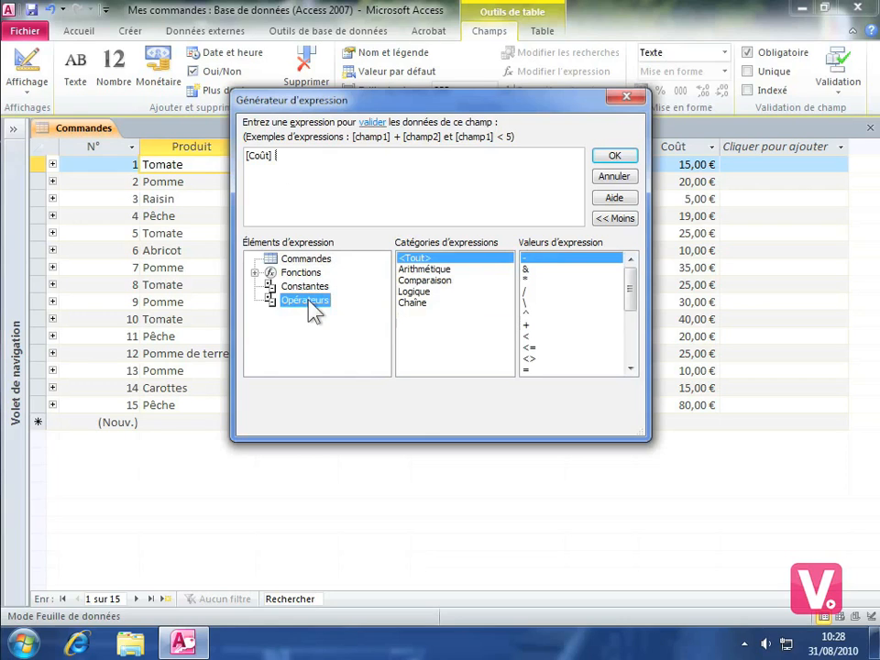
{"action": "left_click", "coordinate": [431, 282]}
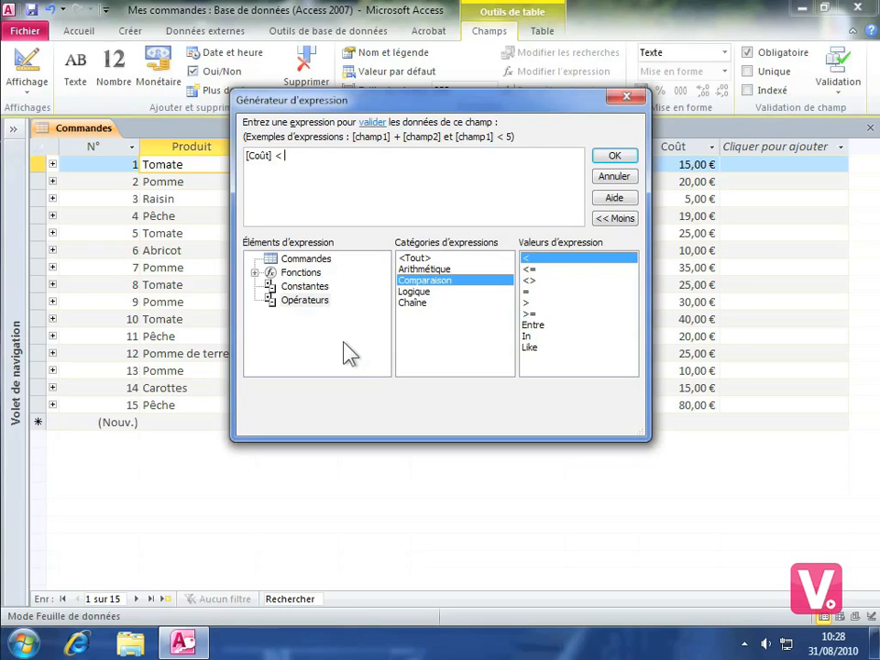
{"action": "left_click", "coordinate": [307, 289]}
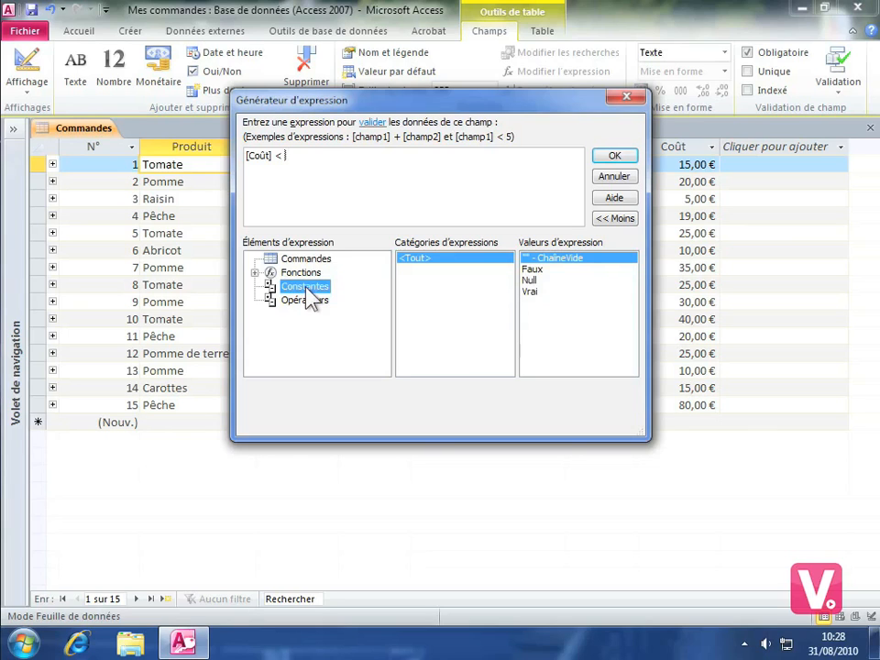
{"action": "left_click", "coordinate": [255, 272]}
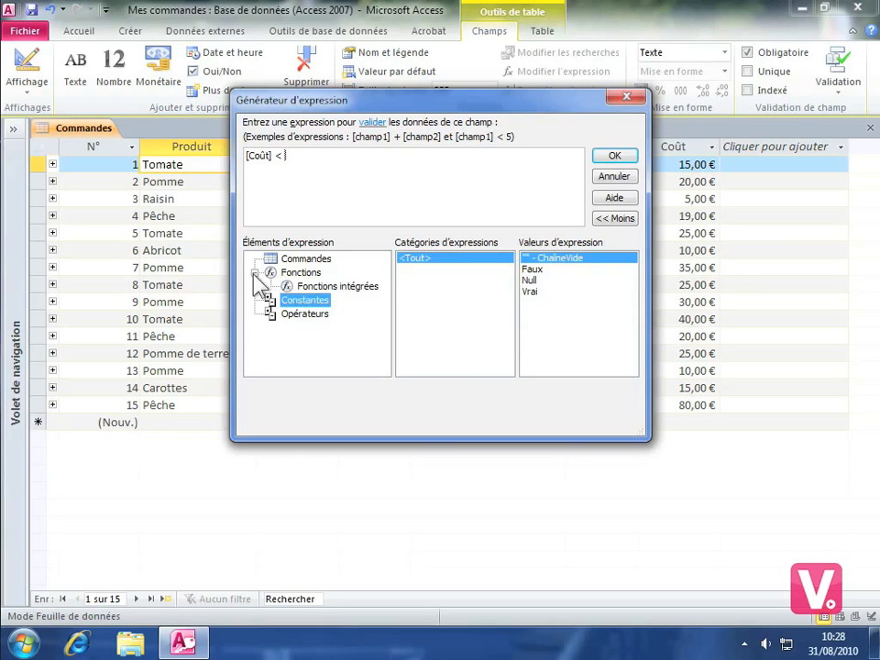
{"action": "left_click", "coordinate": [313, 287]}
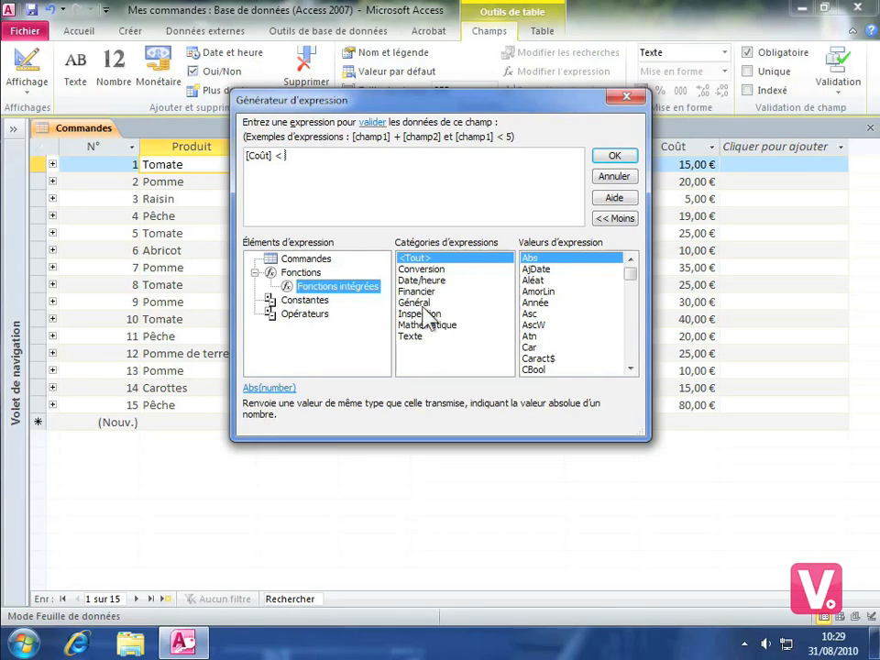
{"action": "left_click", "coordinate": [420, 270]}
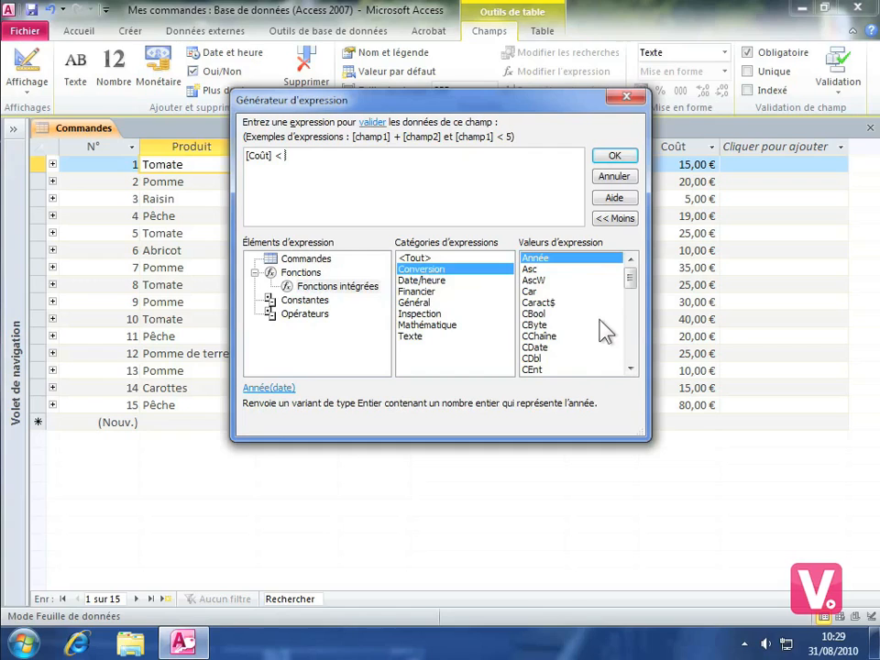
{"action": "left_click", "coordinate": [542, 303]}
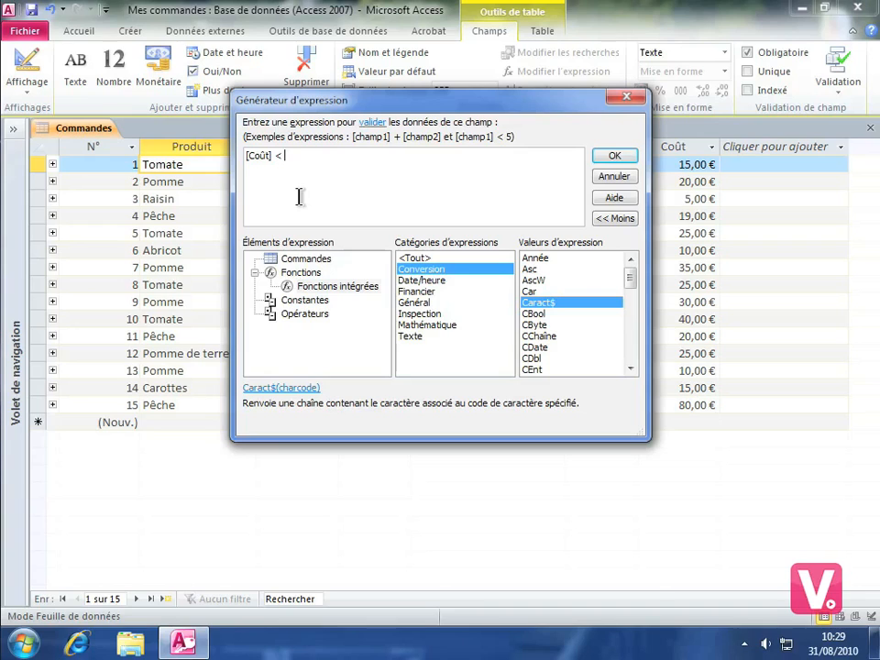
Complete the record validation rule as [Coût] < 100 and apply it to the table.
{"action": "type", "text": "100"}
{"action": "left_click", "coordinate": [627, 155]}
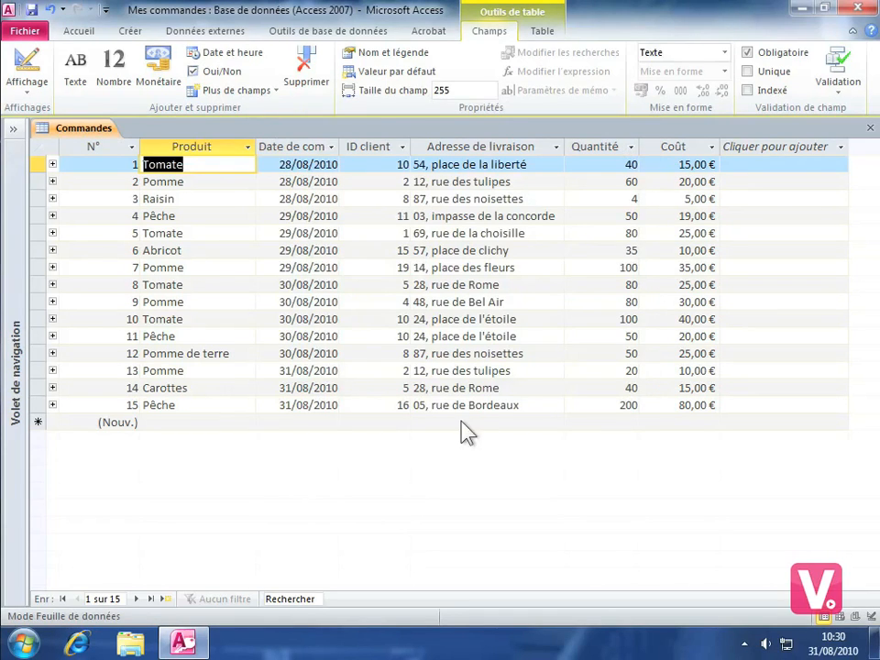
Add a new order record with the product Tomate and the order date 31/08/2010.
{"action": "left_click", "coordinate": [161, 422]}
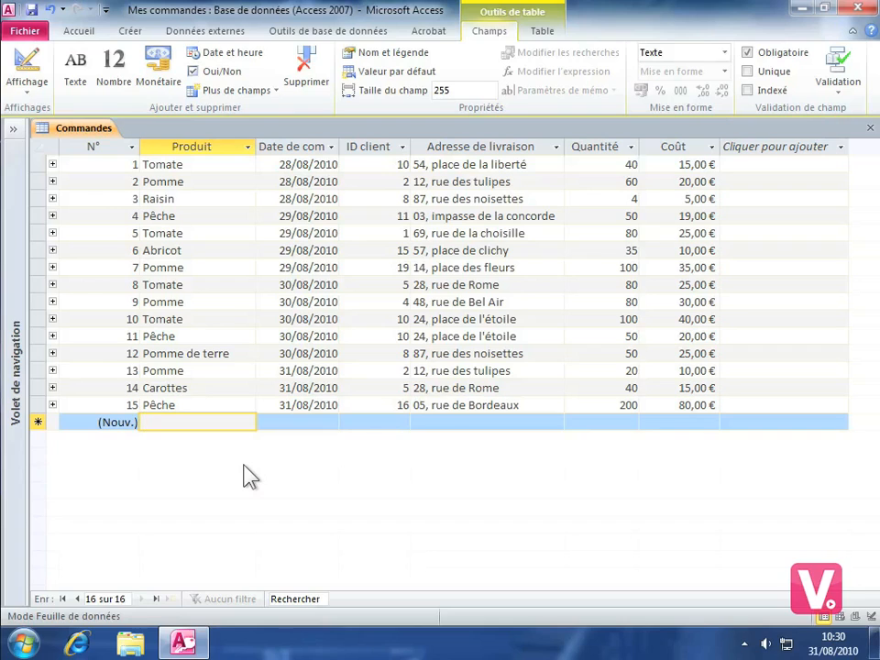
{"action": "type", "text": "Tomate"}
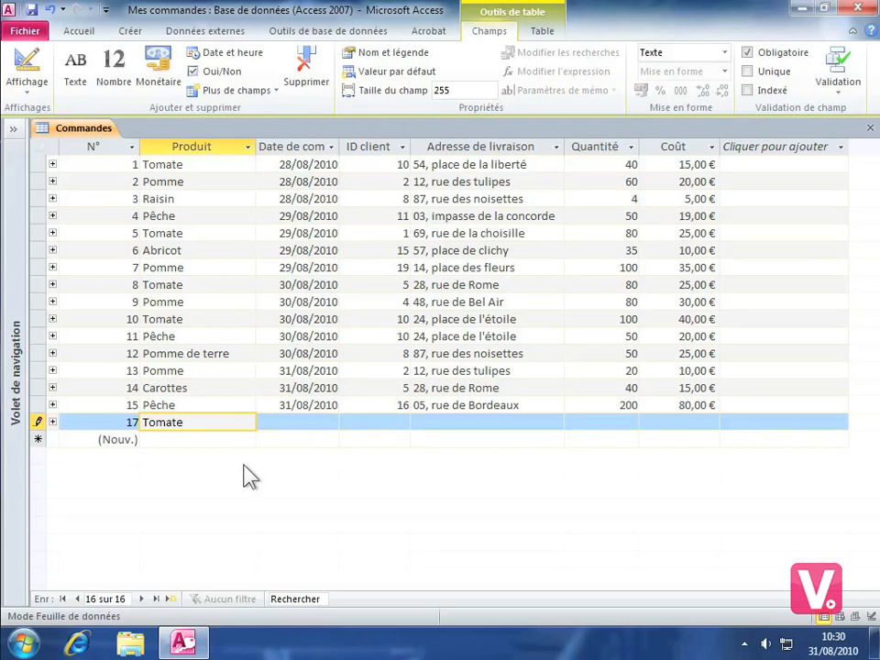
{"action": "key", "text": "Tab"}
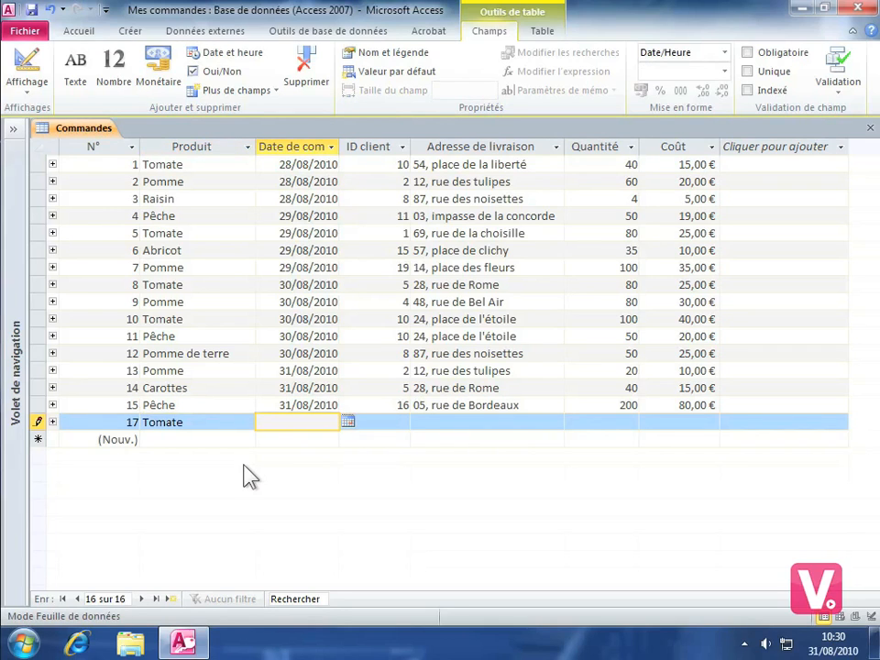
{"action": "left_click", "coordinate": [347, 422]}
{"action": "left_click", "coordinate": [248, 537]}
{"action": "key", "text": "Tab"}
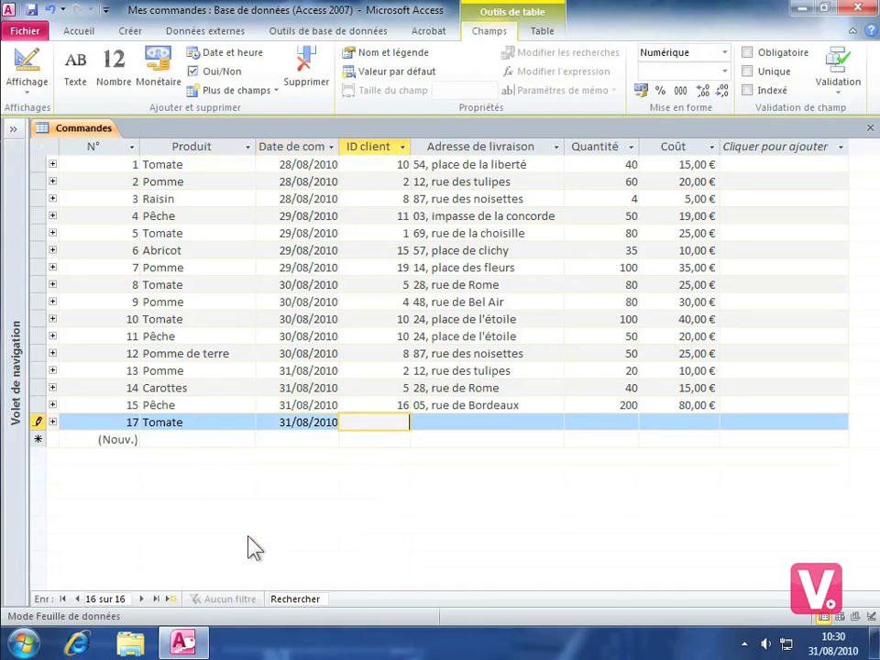
Enter the client ID and the delivery address in the new order record.
{"action": "type", "text": "17"}
{"action": "key", "text": "Tab"}
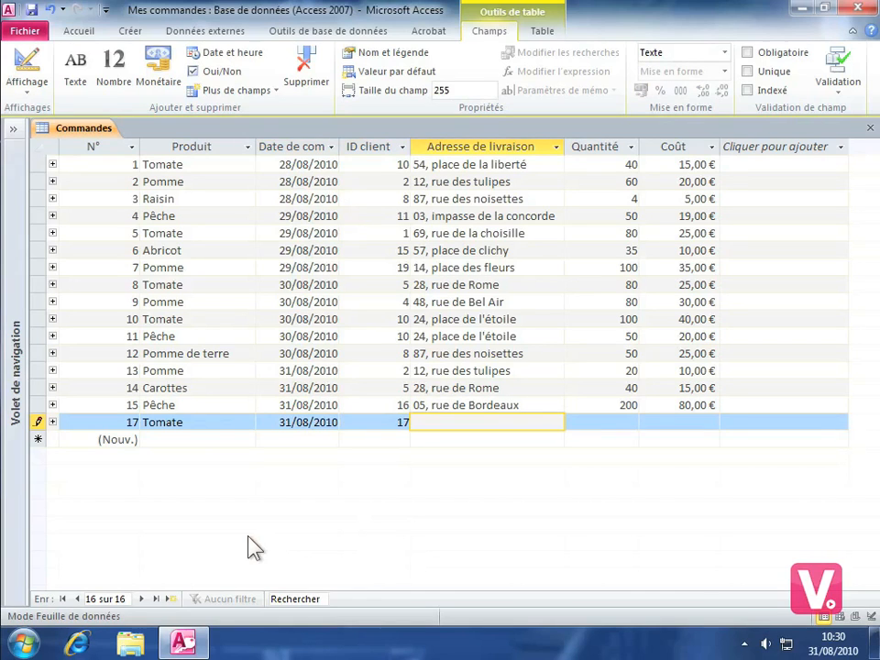
{"action": "type", "text": "38, place de l'étoile"}
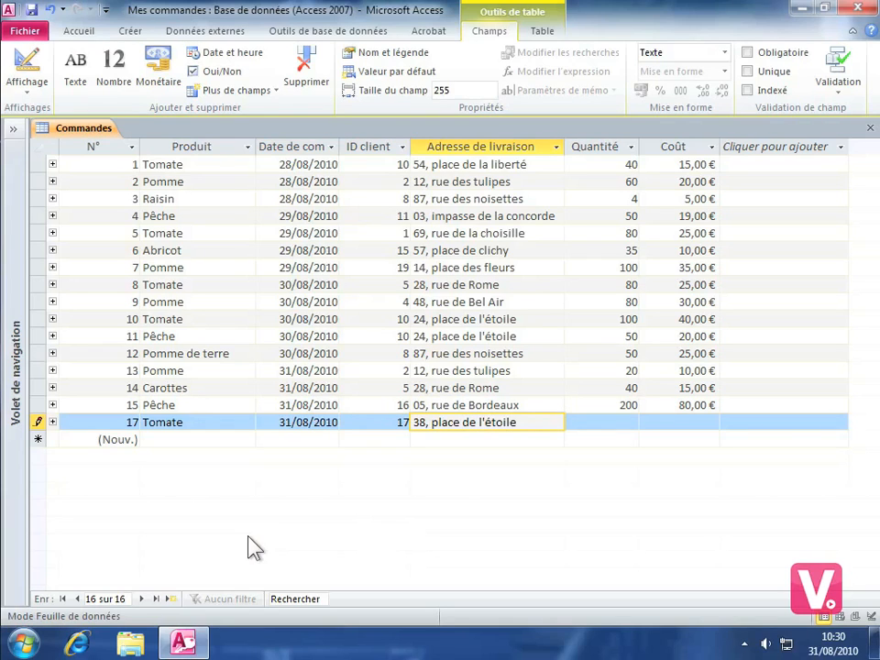
{"action": "key", "text": "Tab"}
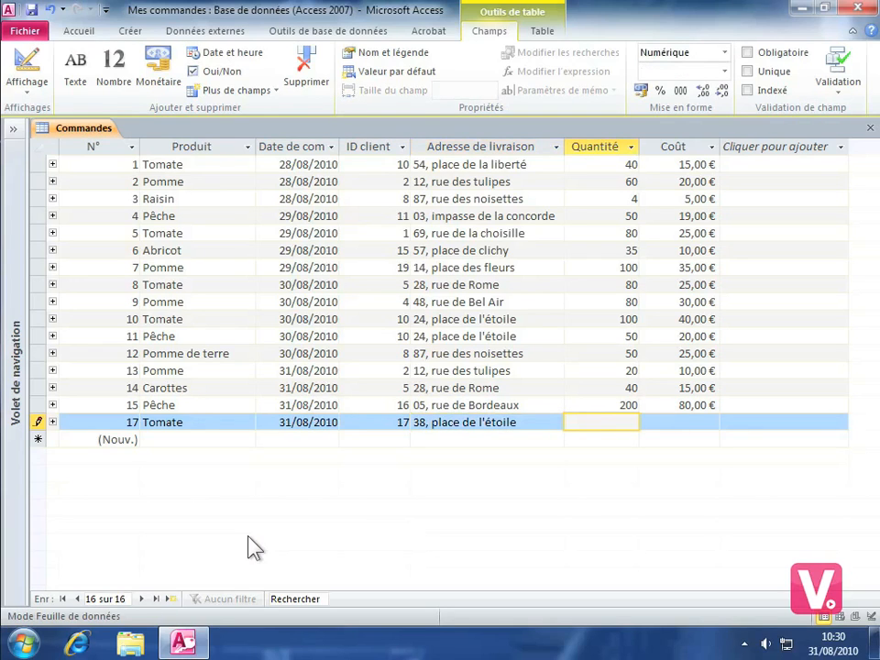
Enter a quantity of 100 in the new order and try to save it with a cost of 120.
{"action": "type", "text": "100"}
{"action": "key", "text": "Tab"}
{"action": "type", "text": "120"}
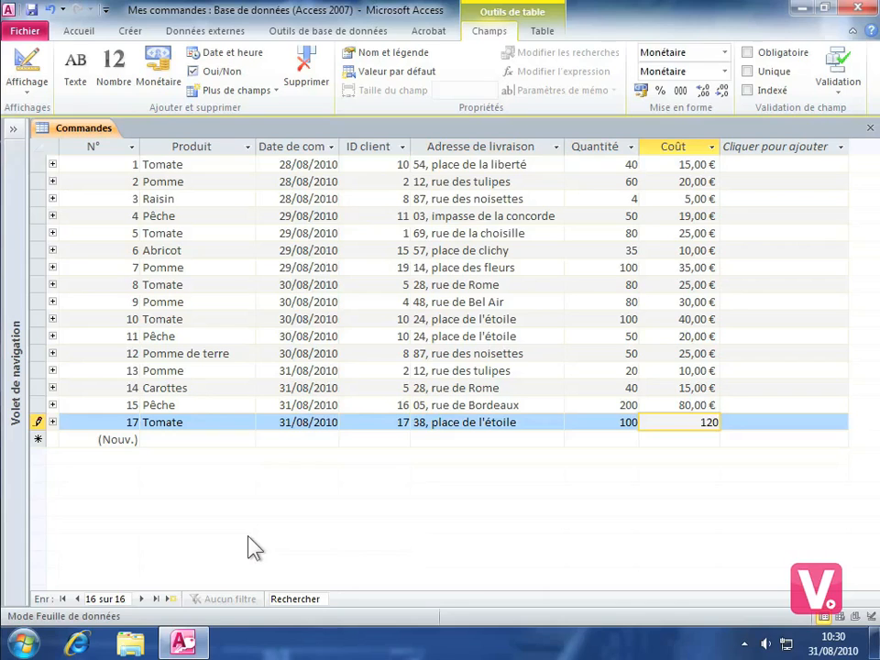
{"action": "key", "text": "Return"}
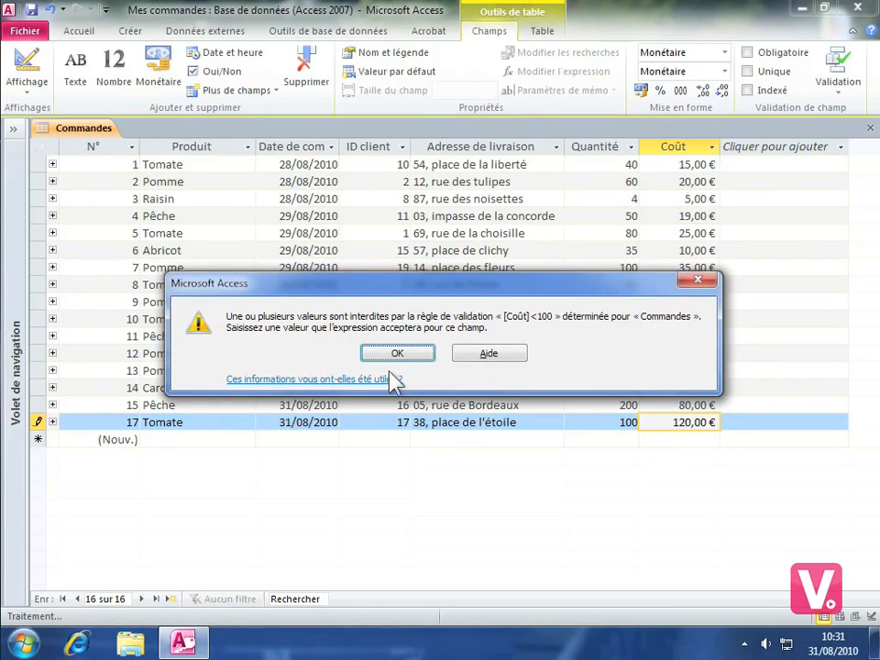
{"action": "left_click", "coordinate": [394, 354]}
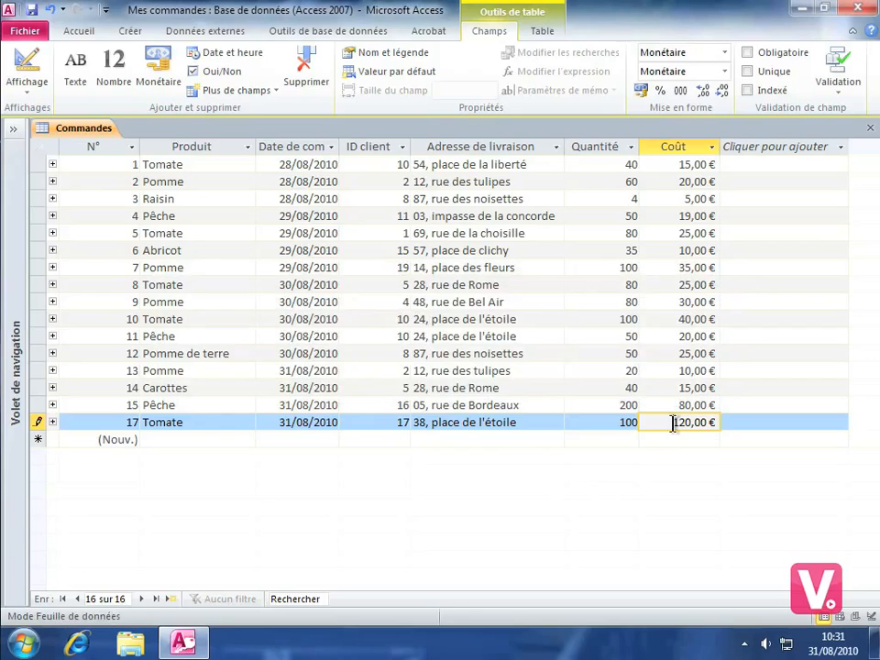
Replace the new order's cost with 80 and save the record.
{"action": "left_click_drag", "start_coordinate": [678, 422], "coordinate": [731, 416]}
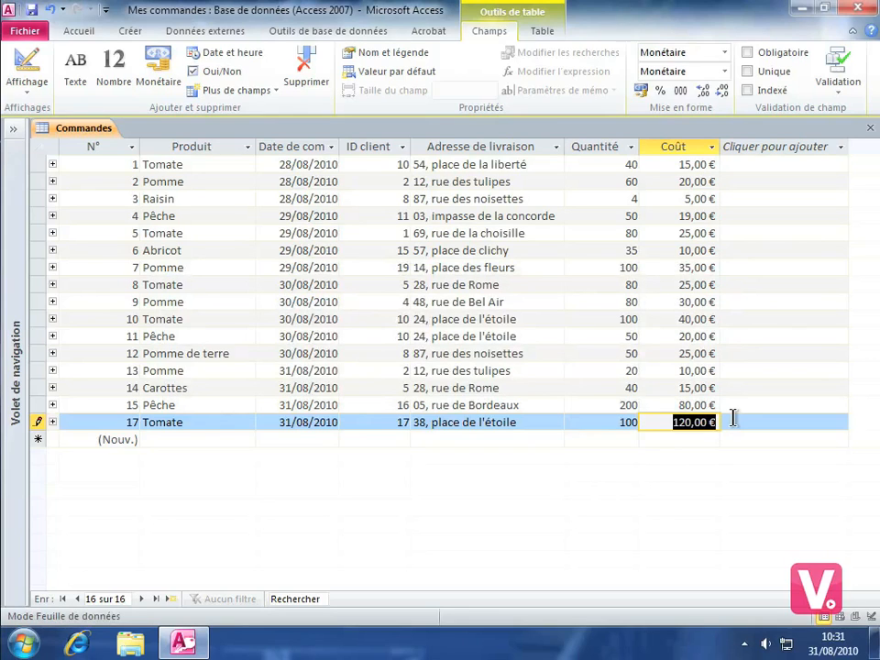
{"action": "type", "text": "80"}
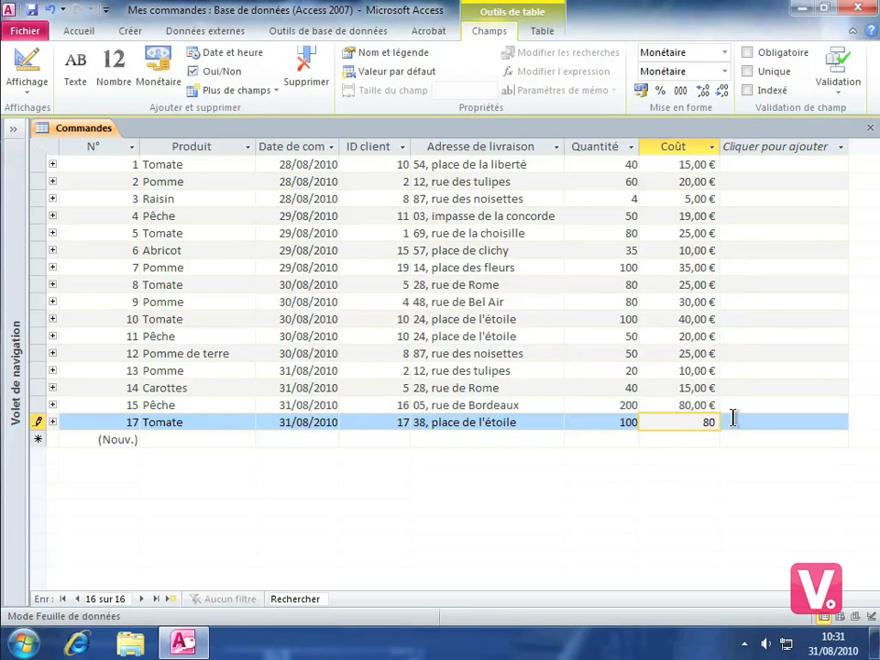
{"action": "key", "text": "Return"}
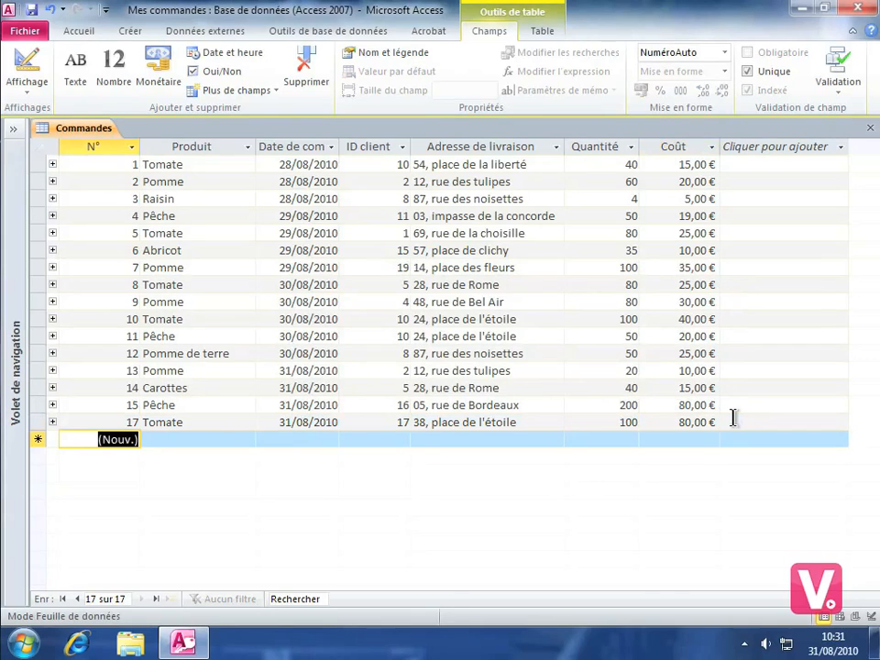